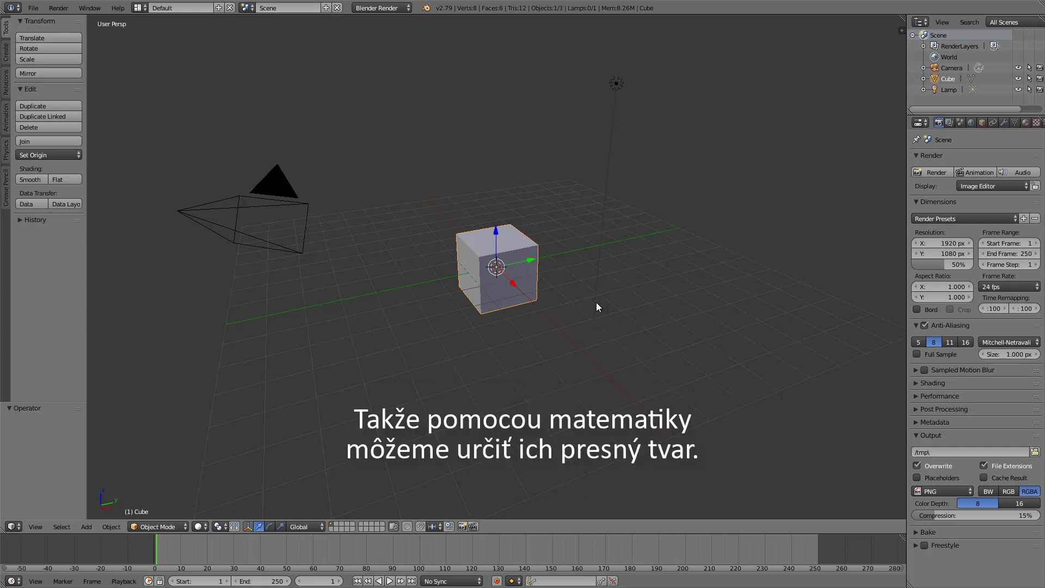
Delete the default cube from the scene.
scroll(597, 307, "up", 3)
key("x")
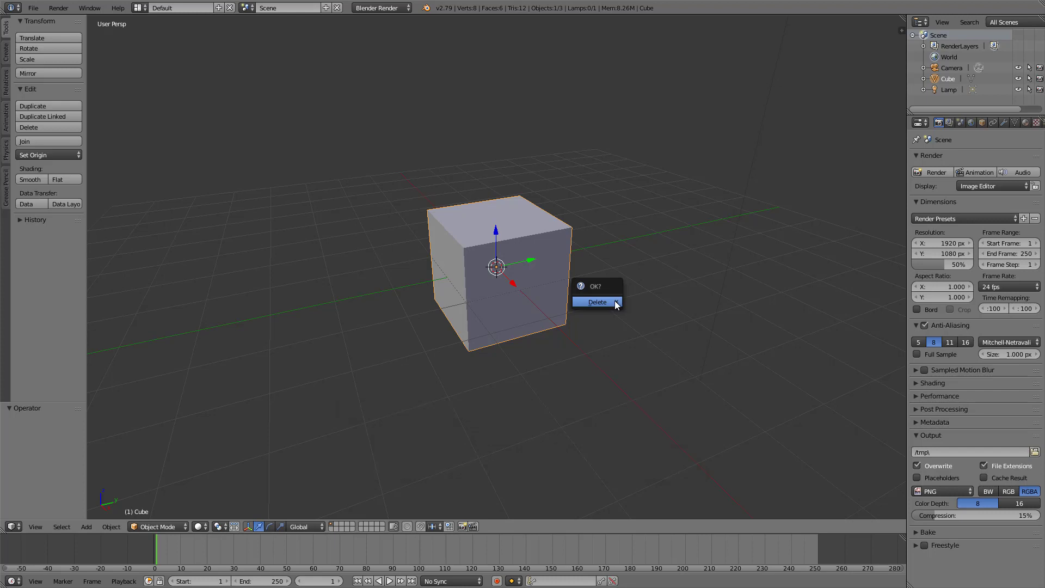
left_click(616, 303)
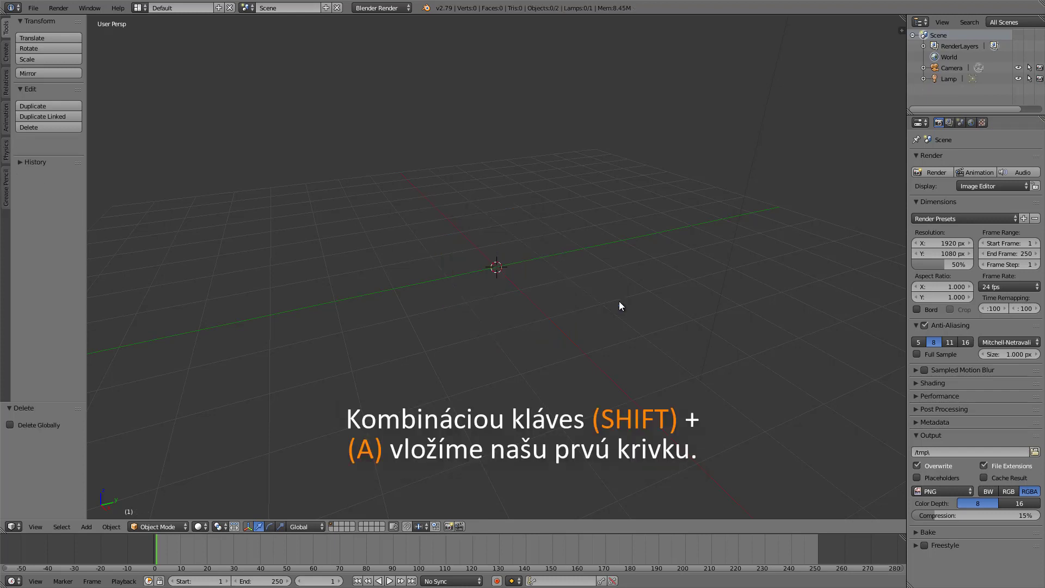
Add a Bezier curve at the scene origin and enter Edit Mode on it.
key("shift+a")
mouse_move(618, 301)
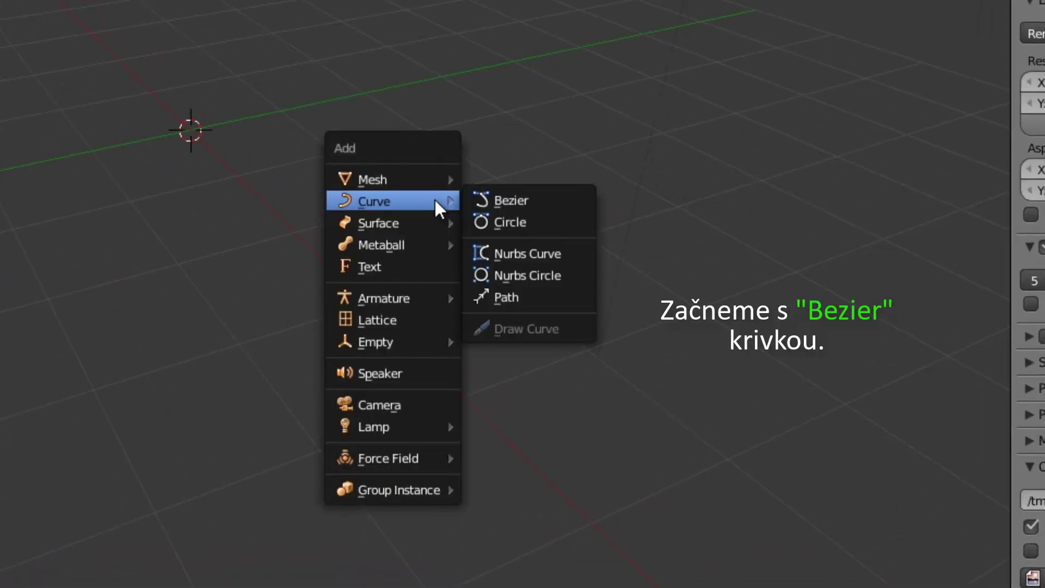
left_click(509, 200)
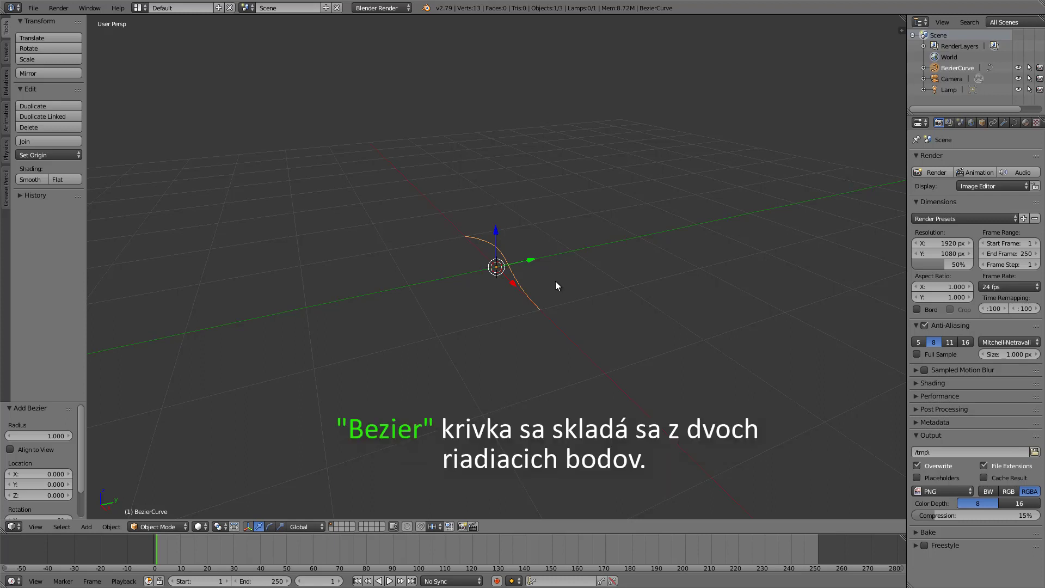
middle_click_drag(556, 281, 616, 304)
key("Tab")
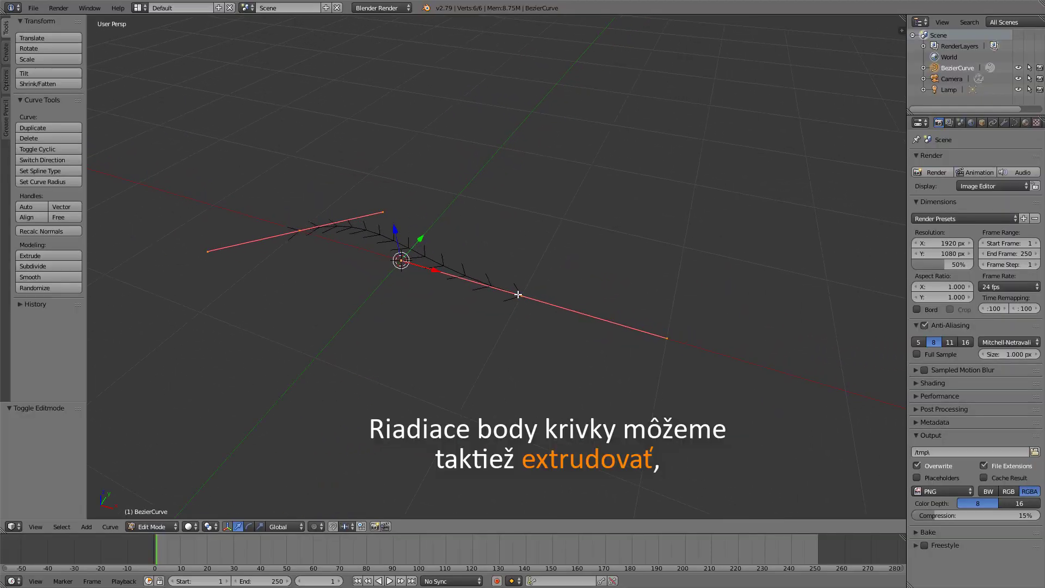
Extrude the curve's end point by about X 1.677, Y 1.075, Z 0.343 and slightly move the new point's outer handle.
key("e")
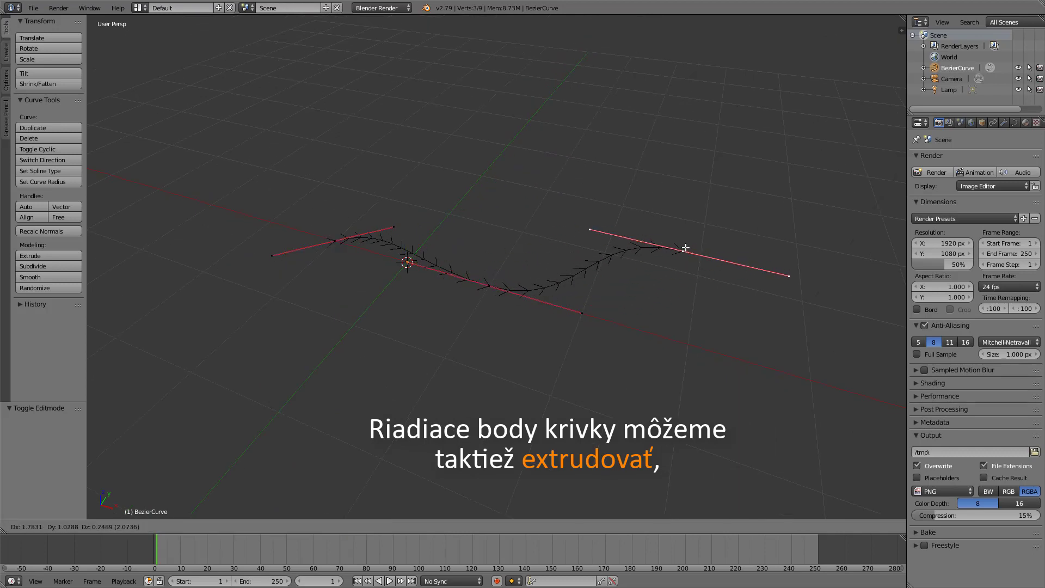
left_click(685, 245)
middle_click_drag(684, 245, 599, 278, "shift")
right_click(609, 275)
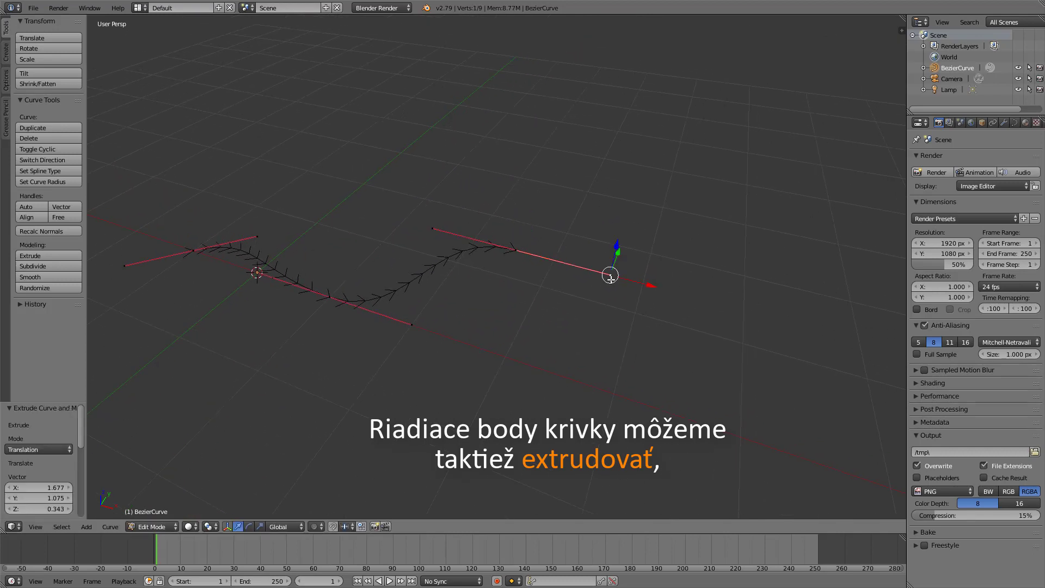
key("g")
left_click(607, 276)
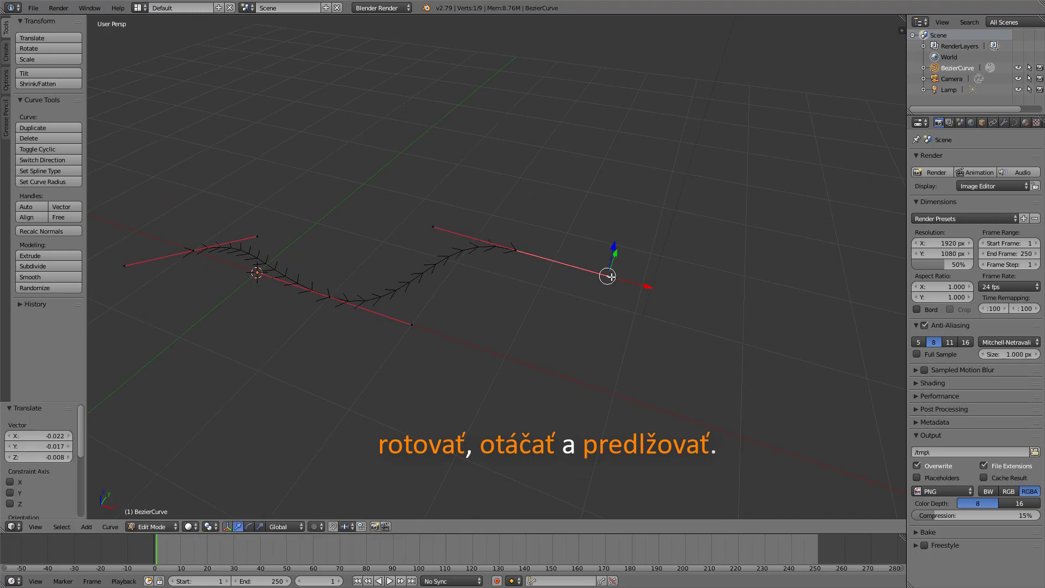
Scale the extruded control point's handles by about 2.047 and rotate them by about -22.2°.
key("s")
left_click(550, 261)
right_click(523, 252)
key("s")
left_click(513, 248)
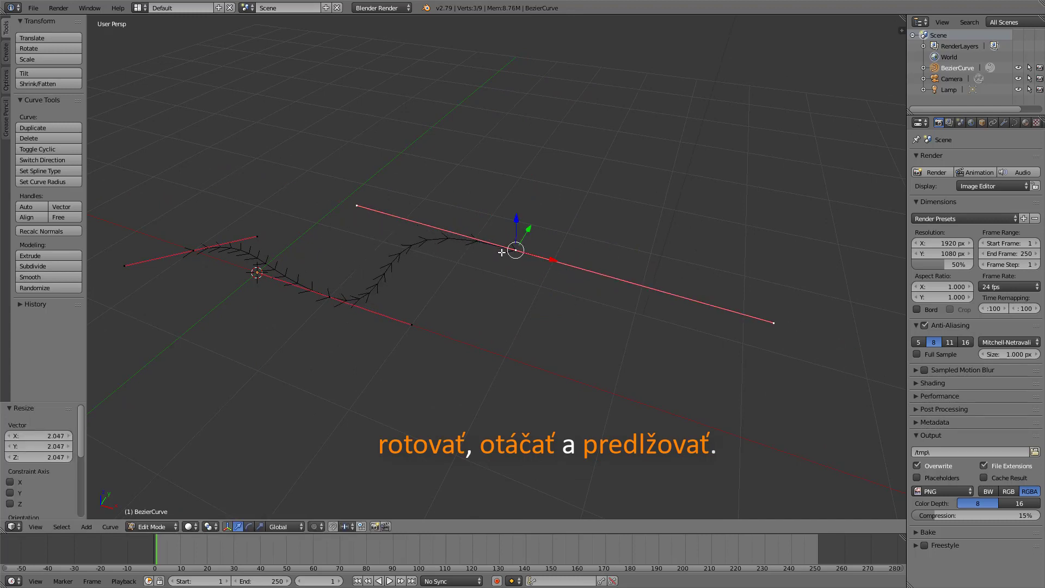
key("r")
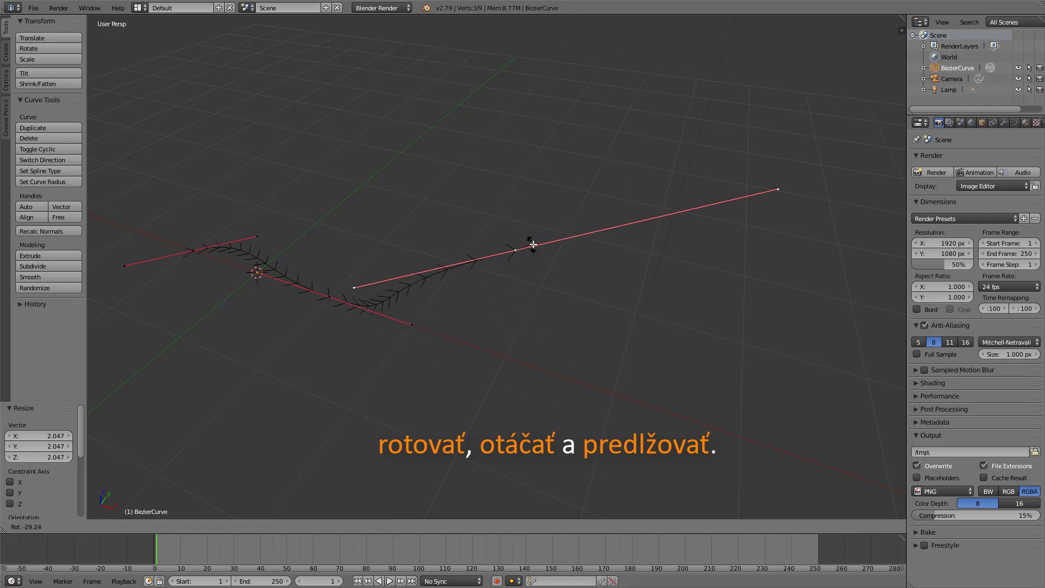
left_click(540, 245)
Return to Object Mode and delete the Bezier curve.
middle_click_drag(540, 245, 576, 260)
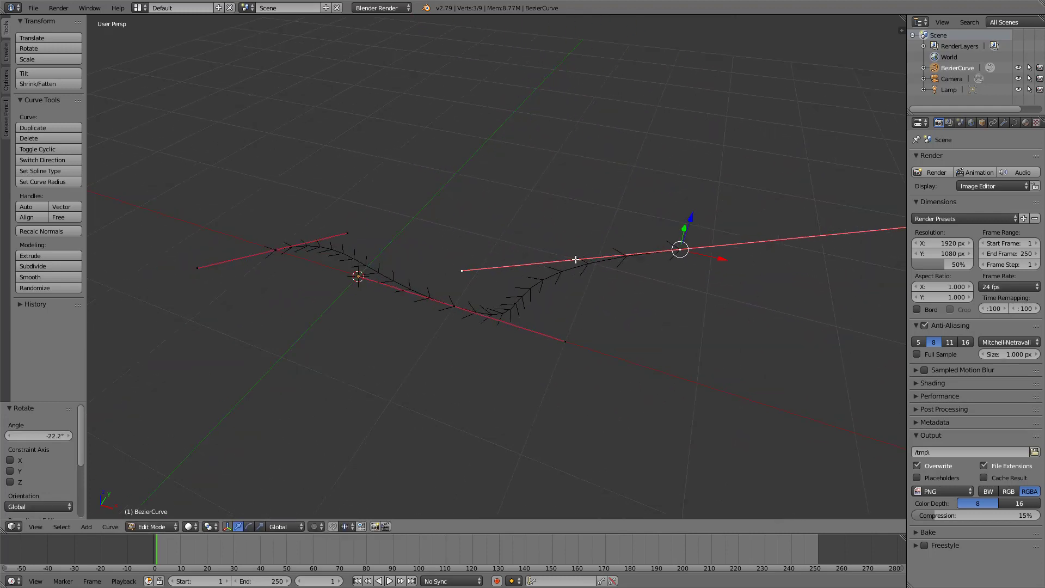
key("Tab")
key("x")
left_click(576, 259)
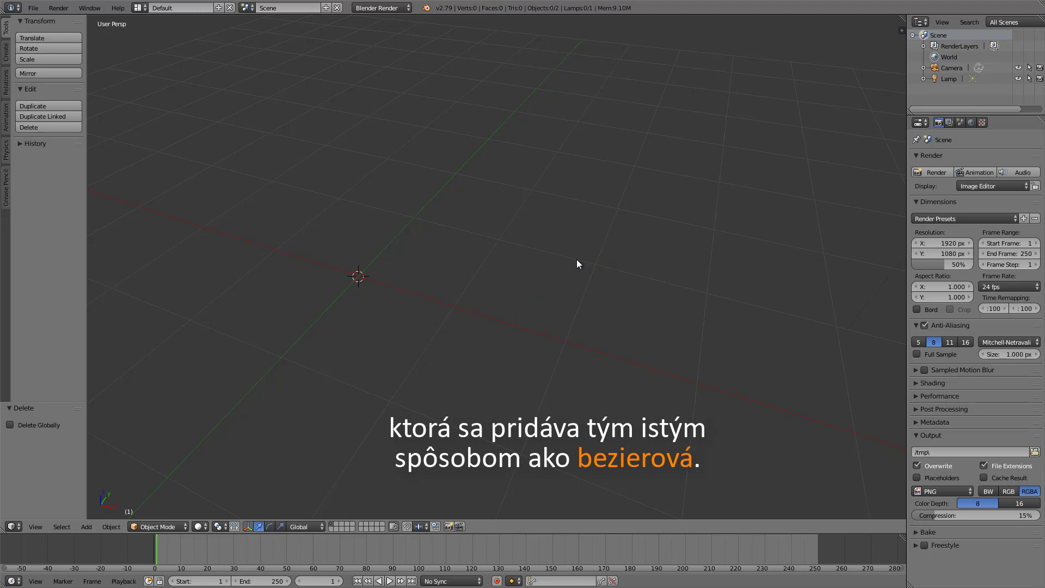
Add a Bezier circle at the origin, frame it, and enter Edit Mode on it.
key("shift+a")
mouse_move(576, 260)
left_click(614, 270)
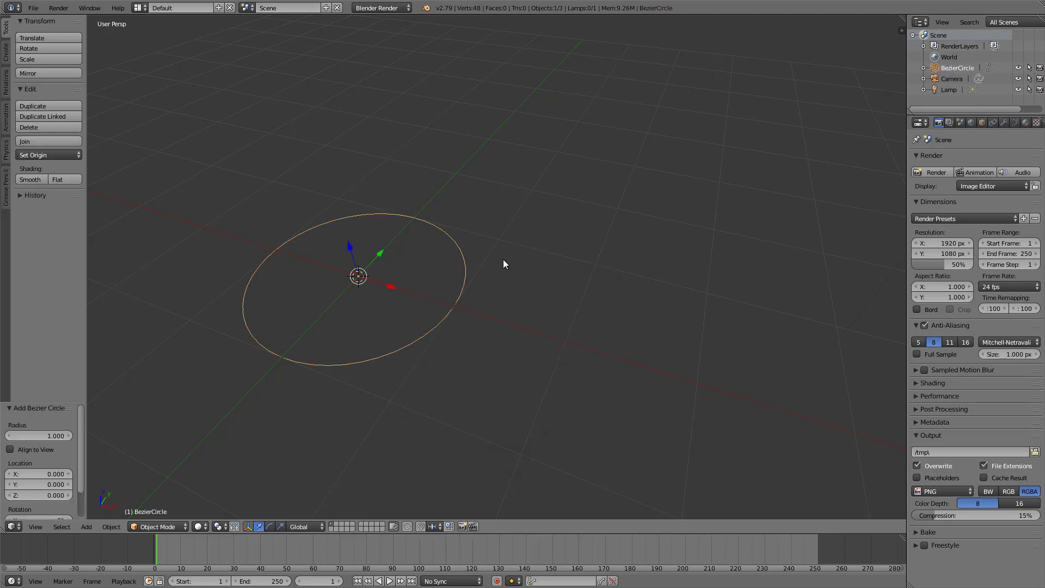
key("KP_Decimal")
scroll(575, 253, "up", 2)
key("Tab")
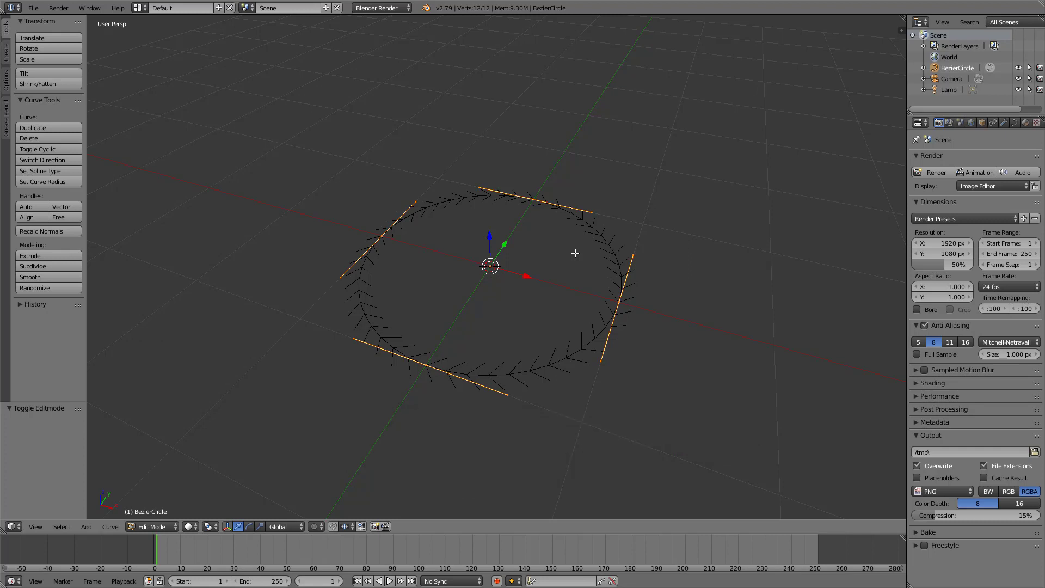
Move the Bezier circle's far control point by about X 0.074, Y 0.404, Z 0.376 and its +X control point outward.
right_click(540, 191)
key("g")
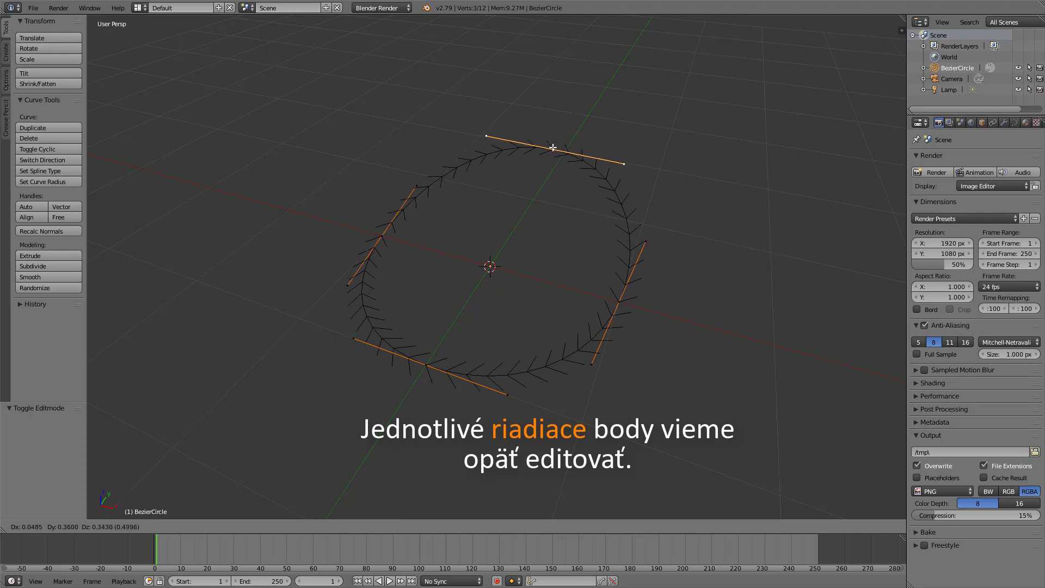
left_click(564, 136)
right_click(619, 302)
key("g")
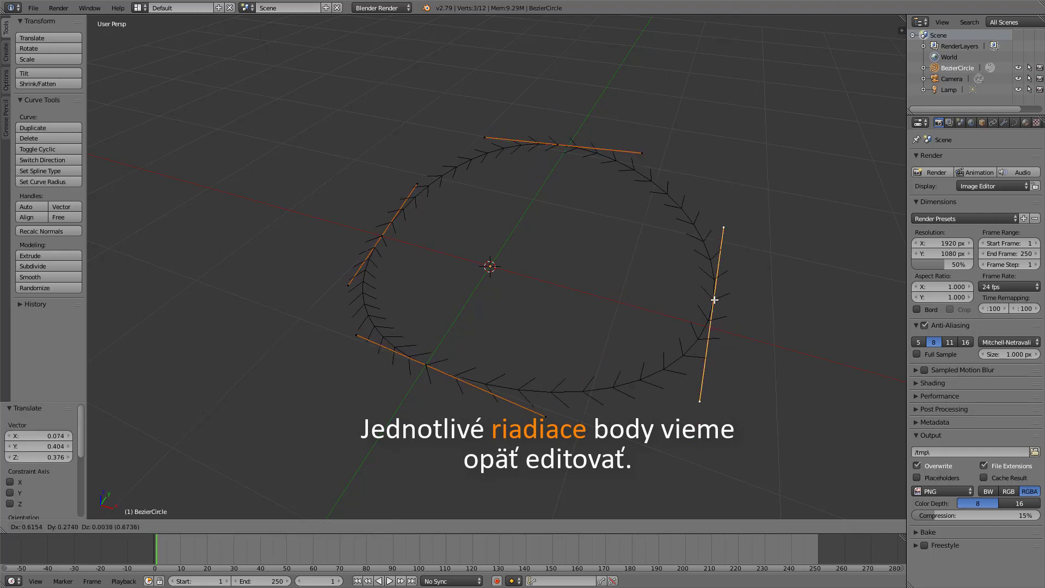
left_click(705, 298)
Return to Object Mode and delete the Bezier circle.
key("Tab")
key("x")
left_click(587, 227)
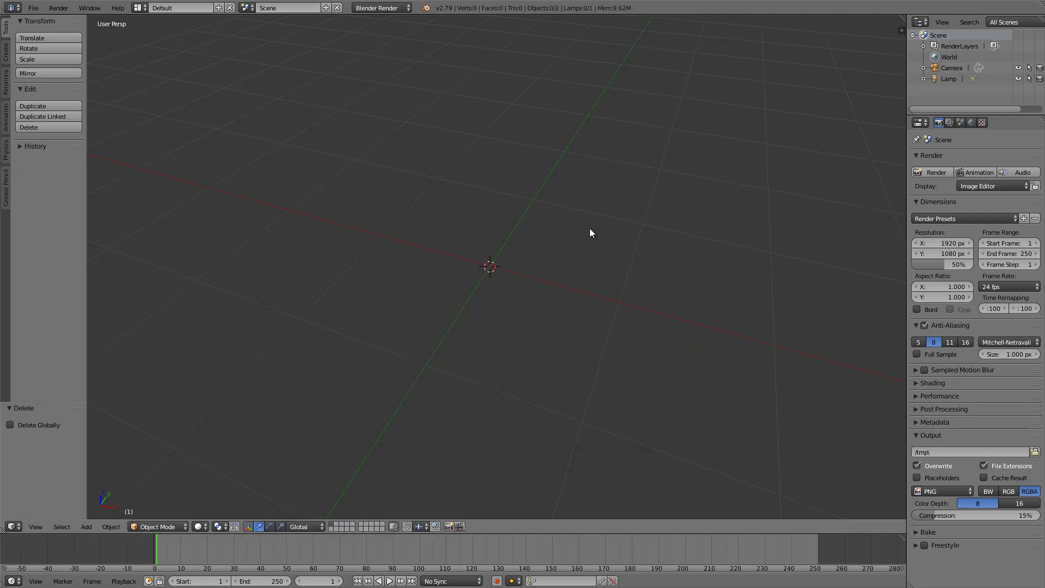
Add a NURBS curve and, in Edit Mode, move its first control point outward and its second upward.
key("shift+a")
mouse_move(590, 229)
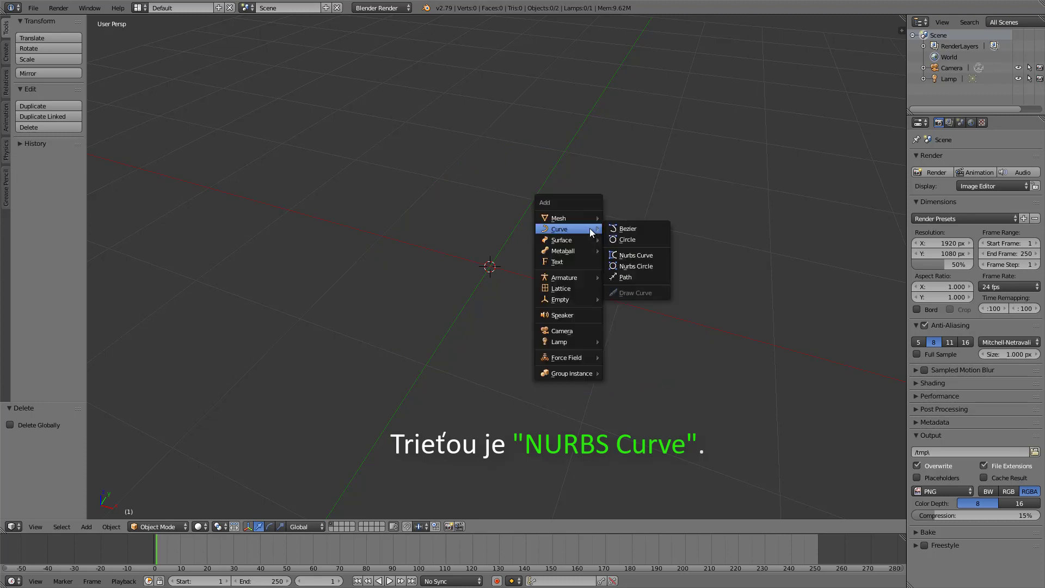
left_click(630, 255)
key("Tab")
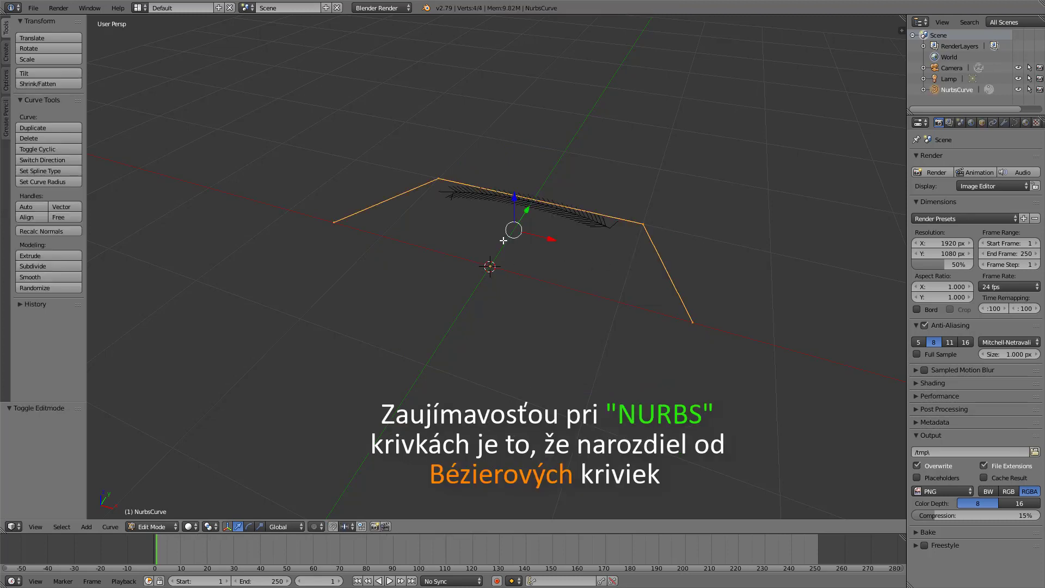
right_click_drag(337, 221, 252, 251)
right_click_drag(442, 183, 448, 110)
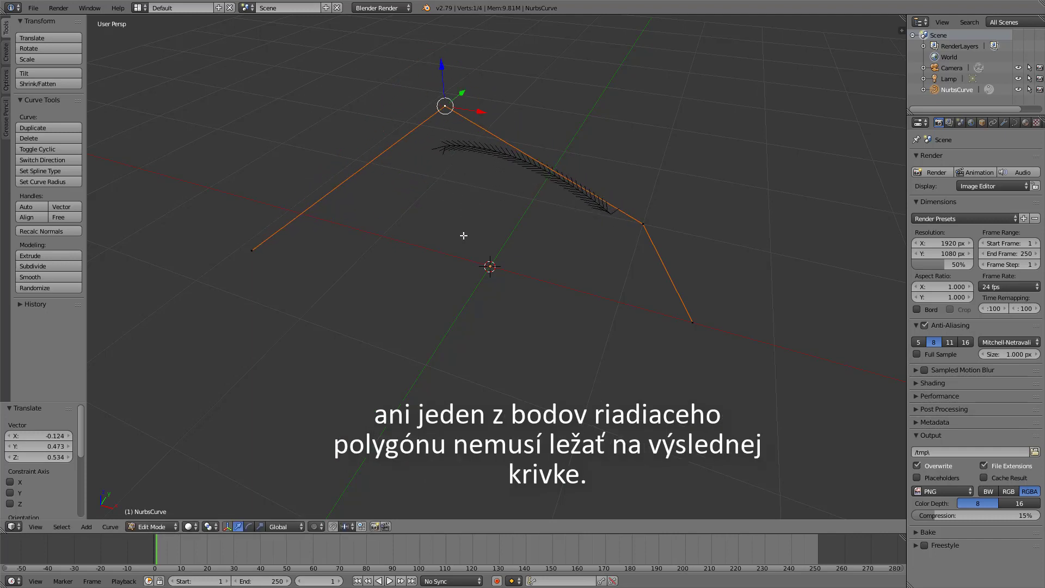
Return to Object Mode and delete the NURBS curve.
key("Tab")
key("x")
left_click(466, 237)
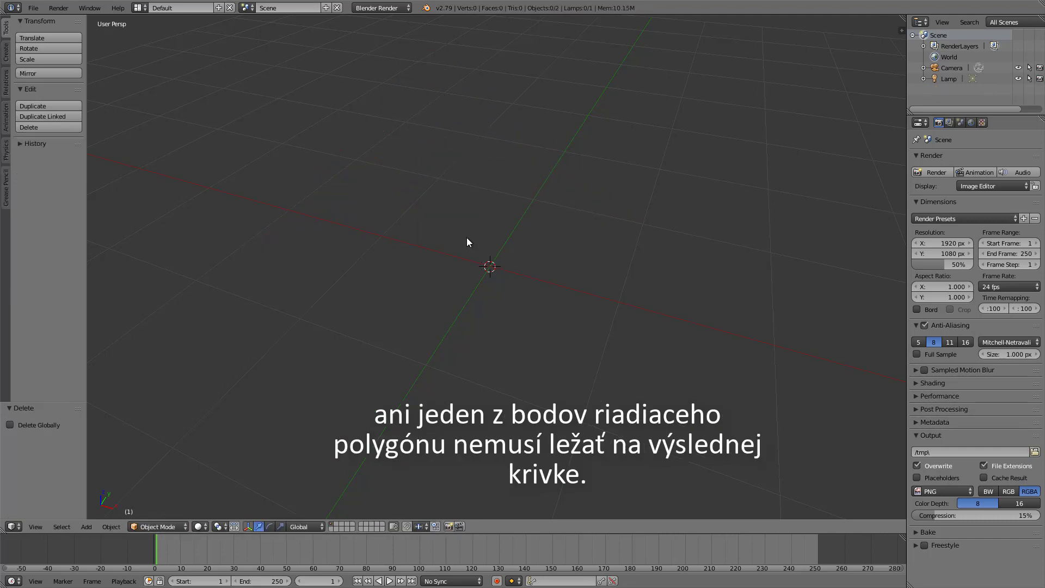
Add a NURBS circle at the origin and enter Edit Mode on it.
key("shift+a")
mouse_move(466, 237)
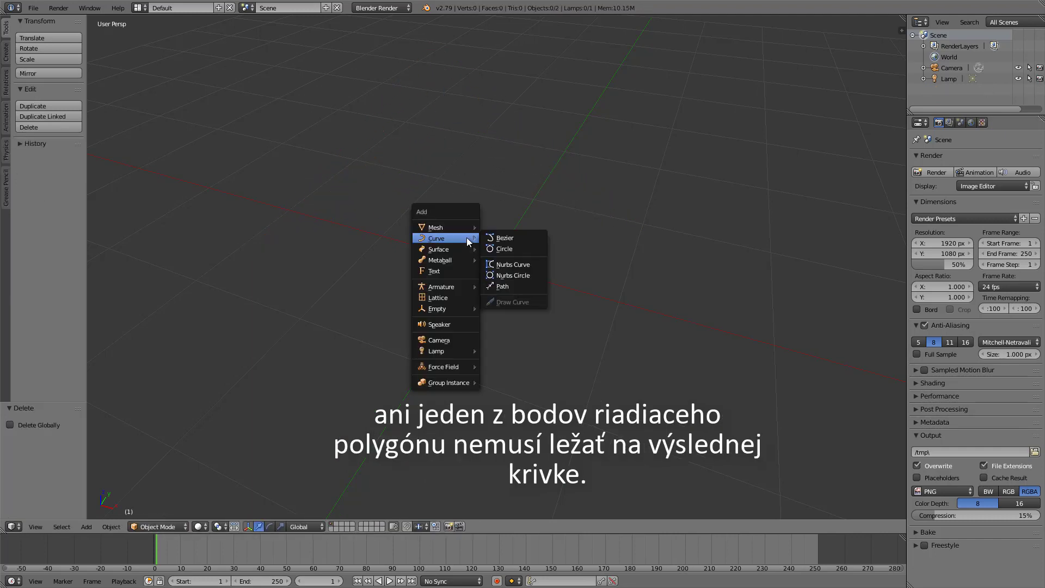
left_click(517, 270)
key("Tab")
key("a")
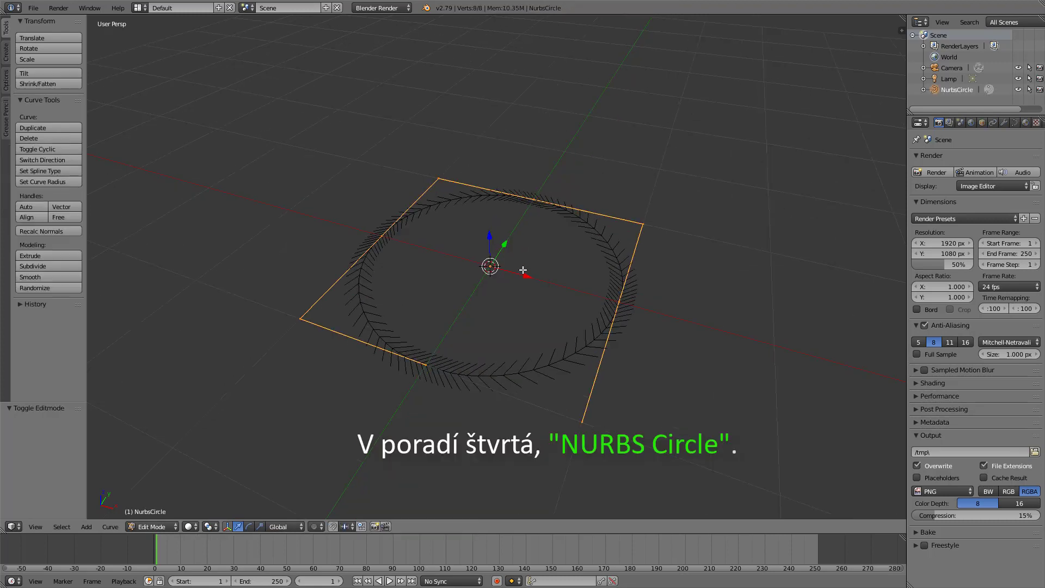
Move the NURBS circle's +X, -X and +Y side control points outward to stretch it into an irregular closed shape.
right_click(622, 303)
key("g")
left_click(728, 310)
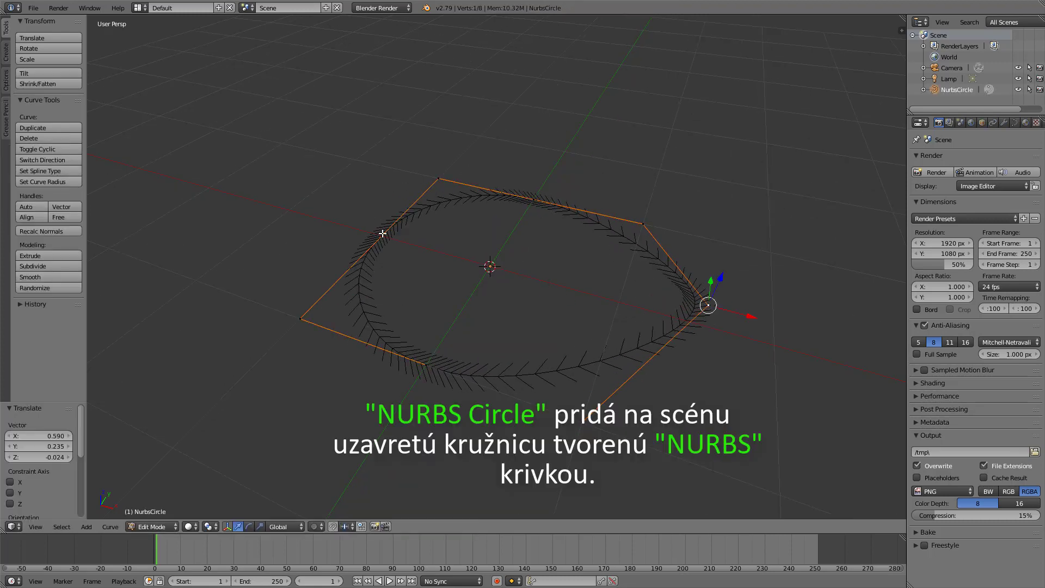
right_click(370, 249)
key("g")
left_click(271, 201)
right_click(544, 201)
key("g")
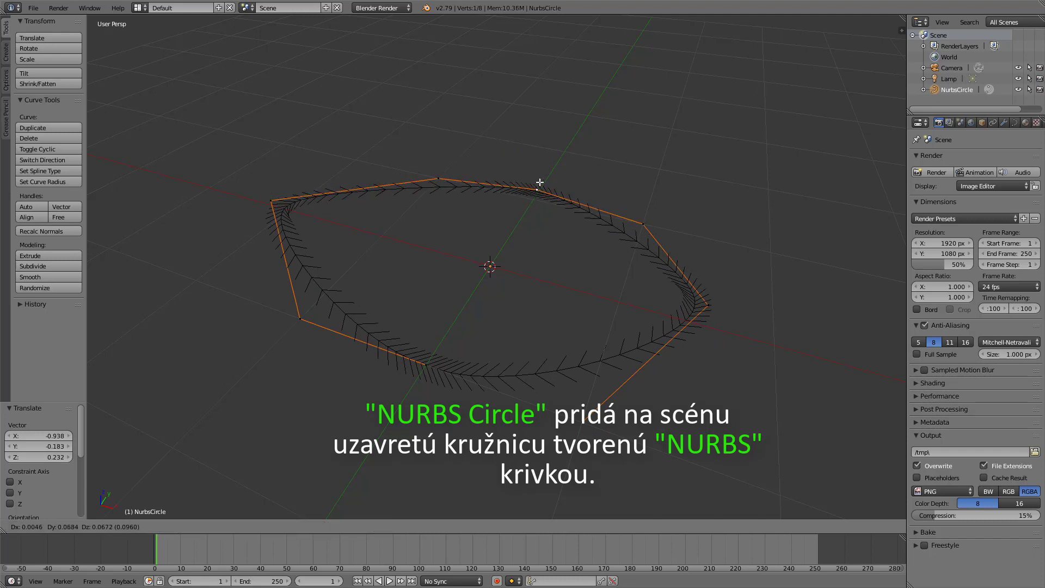
left_click(565, 143)
Return to Object Mode and delete the NURBS circle.
key("Tab")
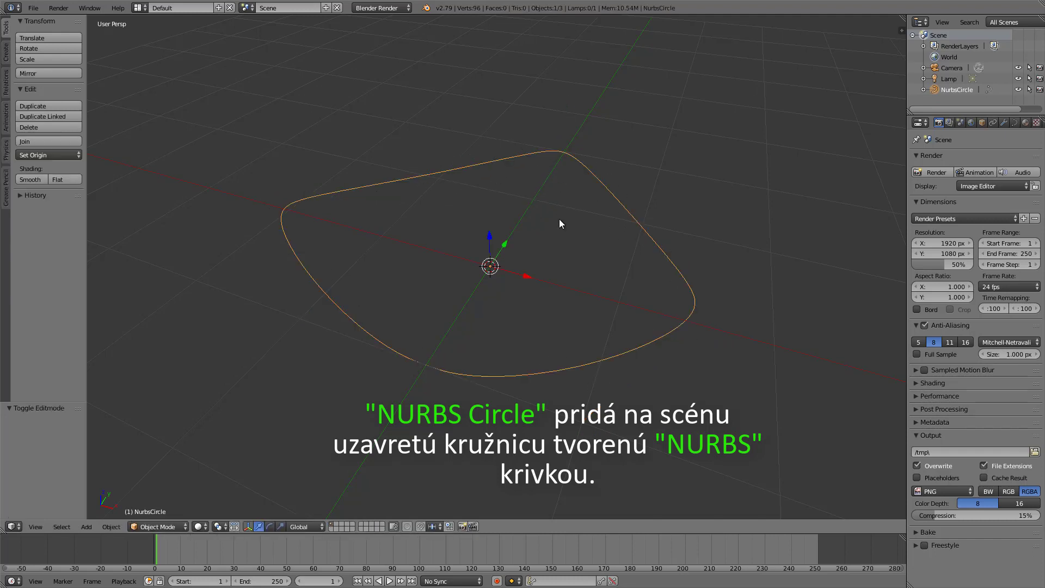
key("x")
left_click(560, 219)
Add a Path curve at the origin and enter Edit Mode on it.
key("shift+a")
mouse_move(562, 223)
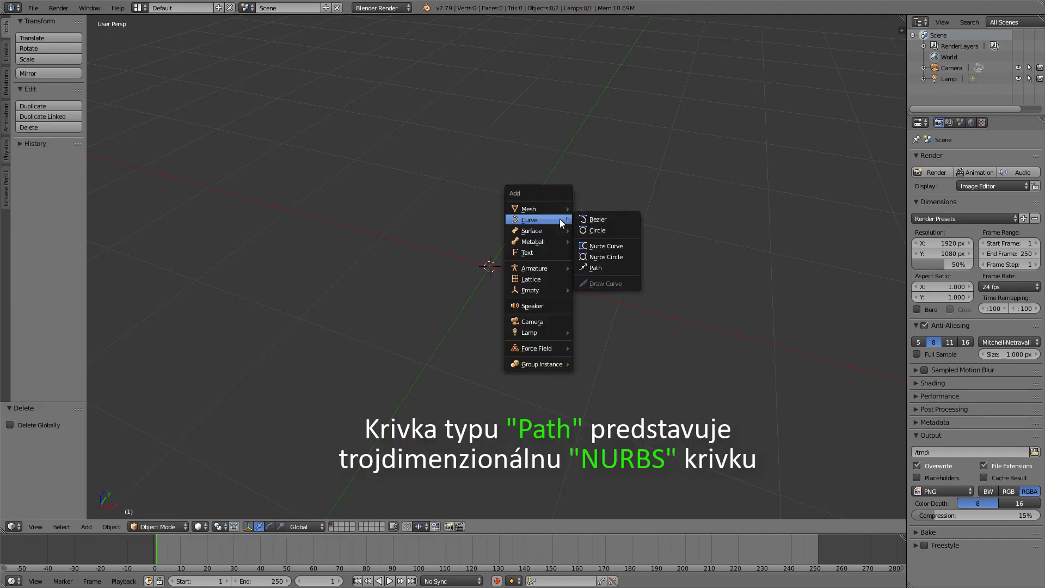
left_click(609, 267)
key("Tab")
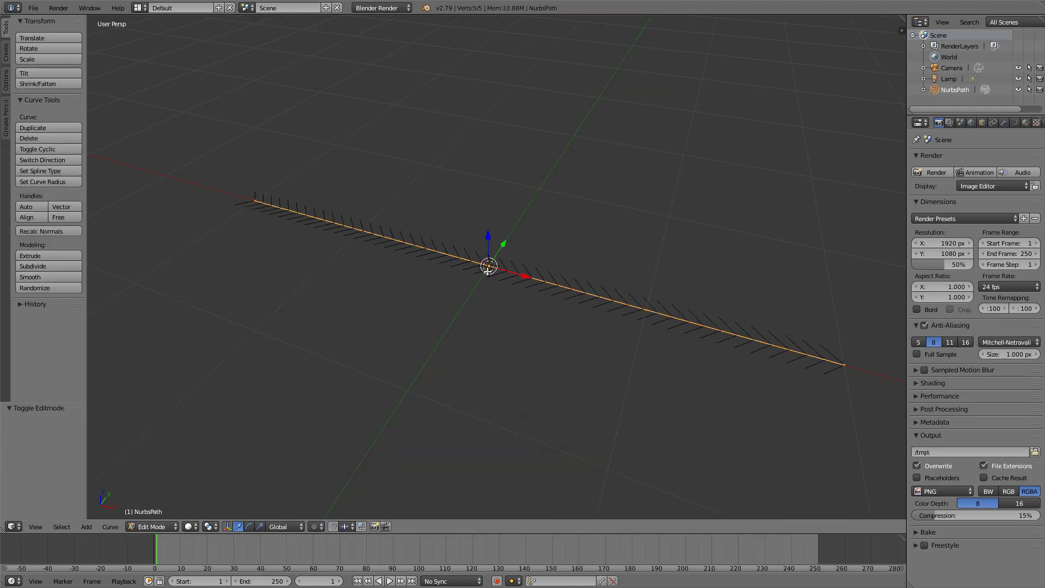
scroll(490, 271, "down", 1)
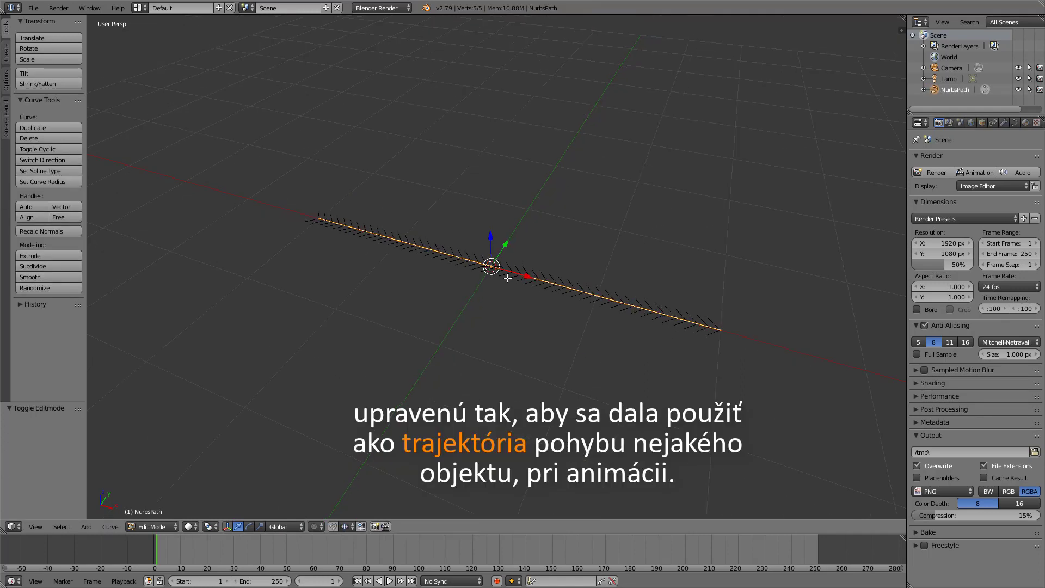
Bend the path by moving its +X end about X -0.070, Y 0.443, Z 0.480 and its -X end about X -0.512, Y -0.616, Z -0.397.
right_click(722, 330)
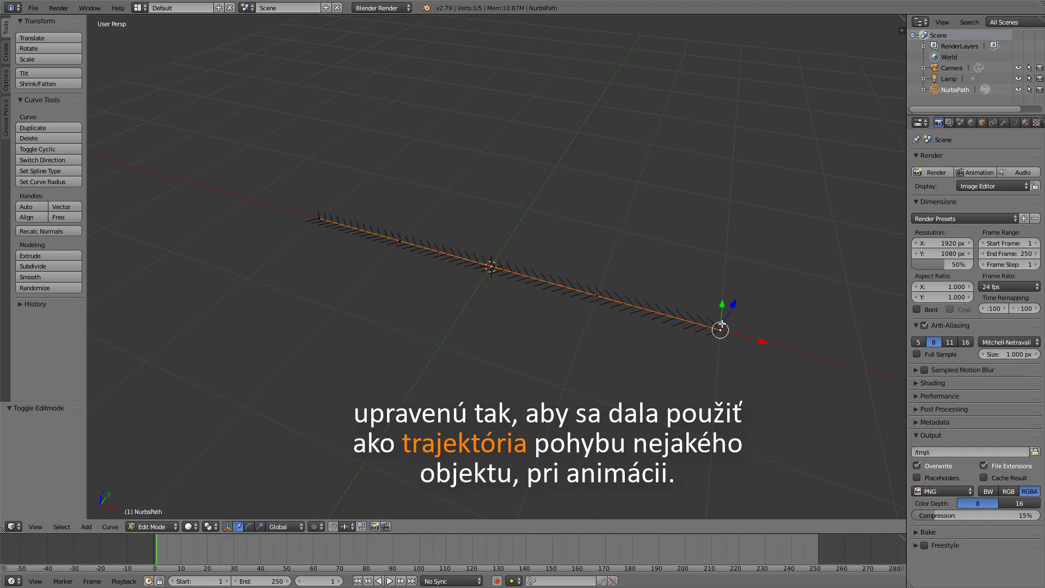
key("g")
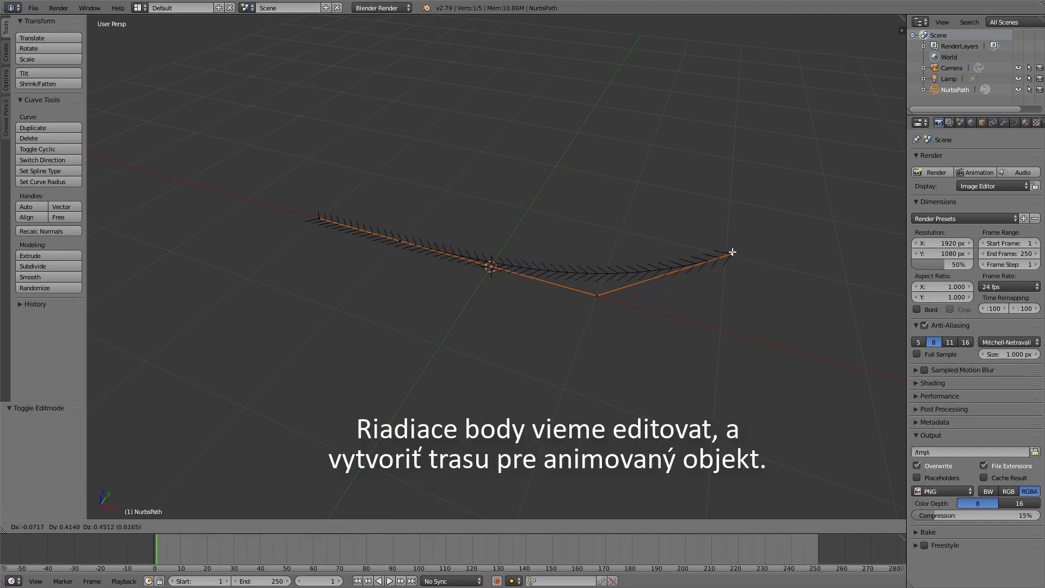
left_click(733, 248)
right_click(322, 213)
key("g")
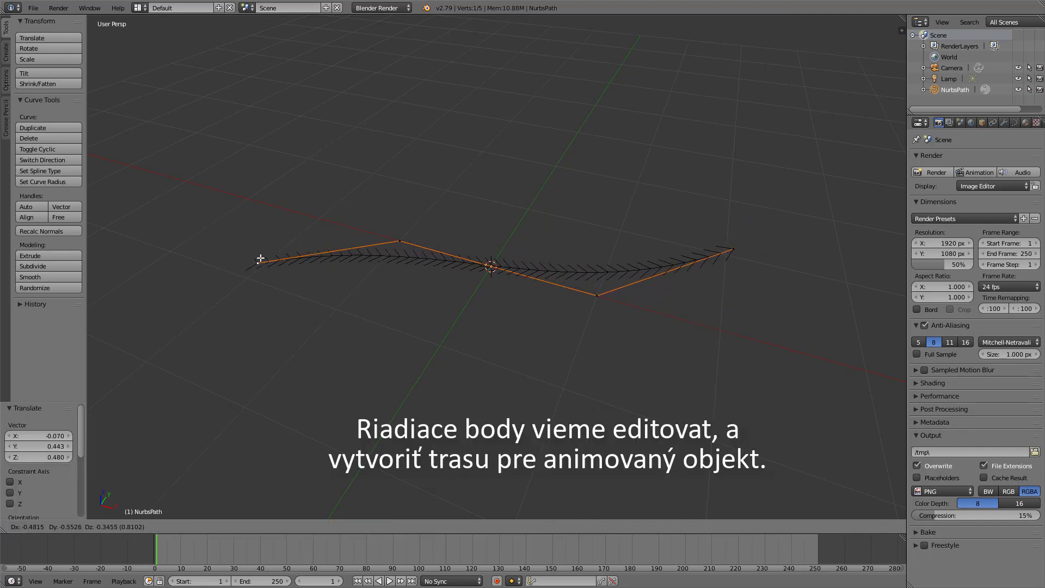
left_click(252, 264)
scroll(380, 291, "up", 1)
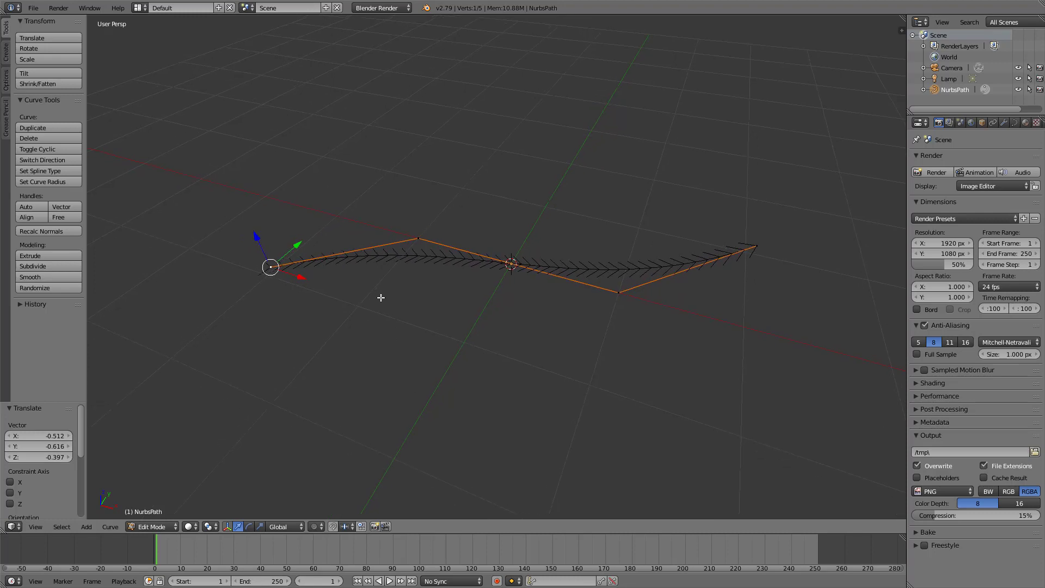
scroll(366, 299, "up", 2)
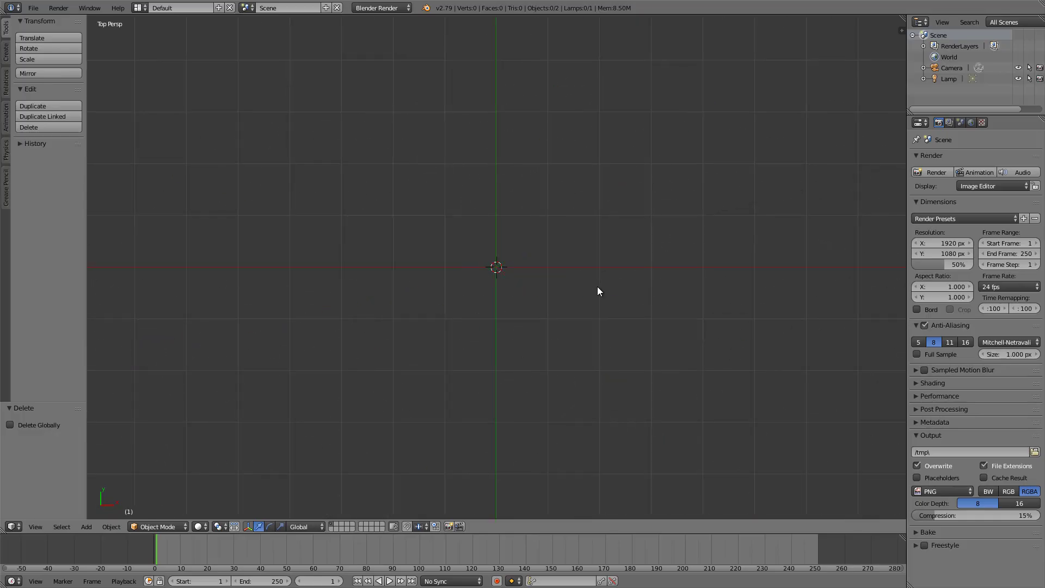
Add a Bezier curve at the origin and enter Edit Mode on it.
key("shift+a")
mouse_move(598, 287)
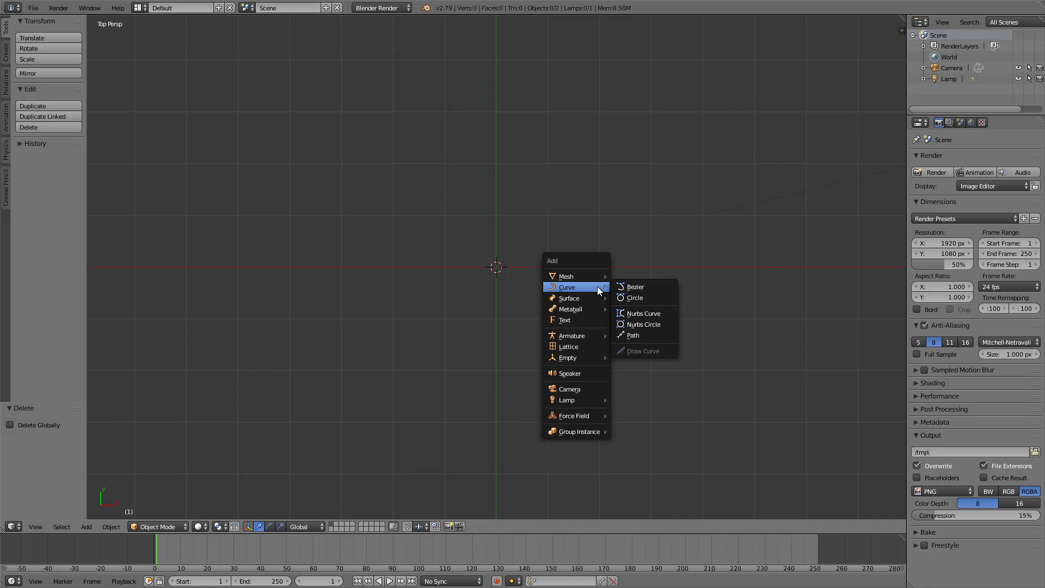
left_click(634, 287)
key("Tab")
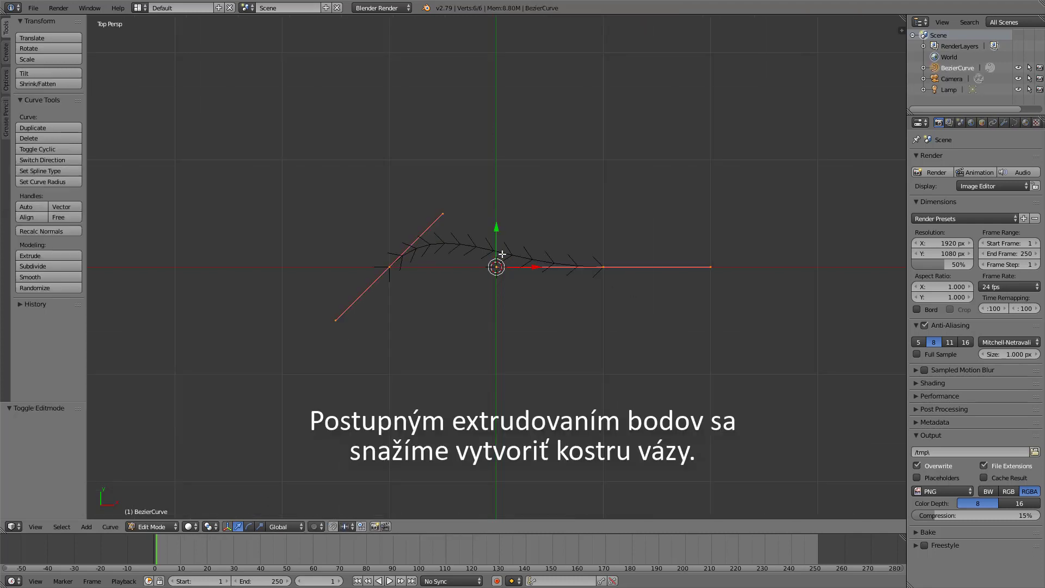
Extrude a new point up and outward from the curve's +X end and raise the original points to start the vase profile.
scroll(503, 258, "down", 2)
right_click(571, 267)
key("e")
left_click(785, 135)
right_click(421, 267)
key("g")
left_click(413, 212)
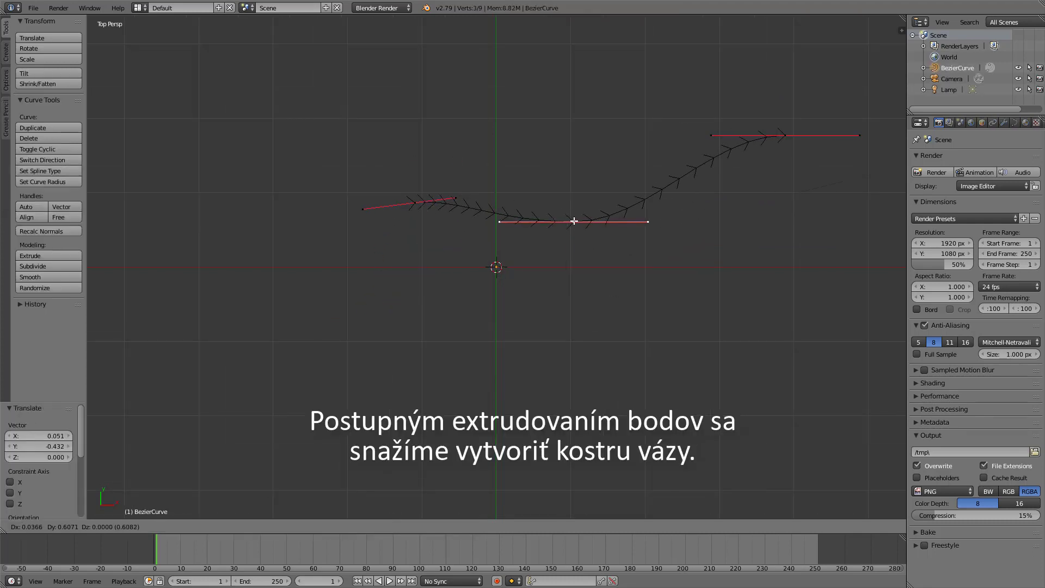
Make the profile's -X end point a sharp corner and extrude it straight toward -Y as the vase's base.
key("v")
left_click(385, 206)
key("e")
left_click(316, 385)
Extrude further points from the profile's +X end and position them to form the vase's neck and flared rim.
middle_click_drag(490, 272, 315, 294, "shift")
right_click(681, 191)
key("g")
left_click(758, 194)
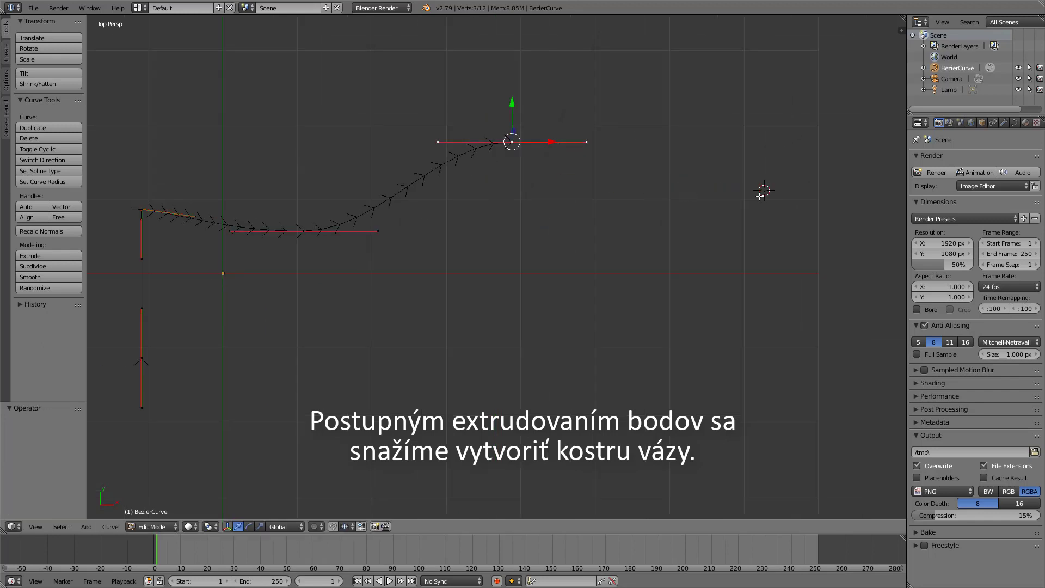
key("e")
left_click(809, 63)
key("g")
left_click(825, 87)
Return to Object Mode and move the profile curve about -2.685 along X.
key("Tab")
scroll(485, 284, "down", 4)
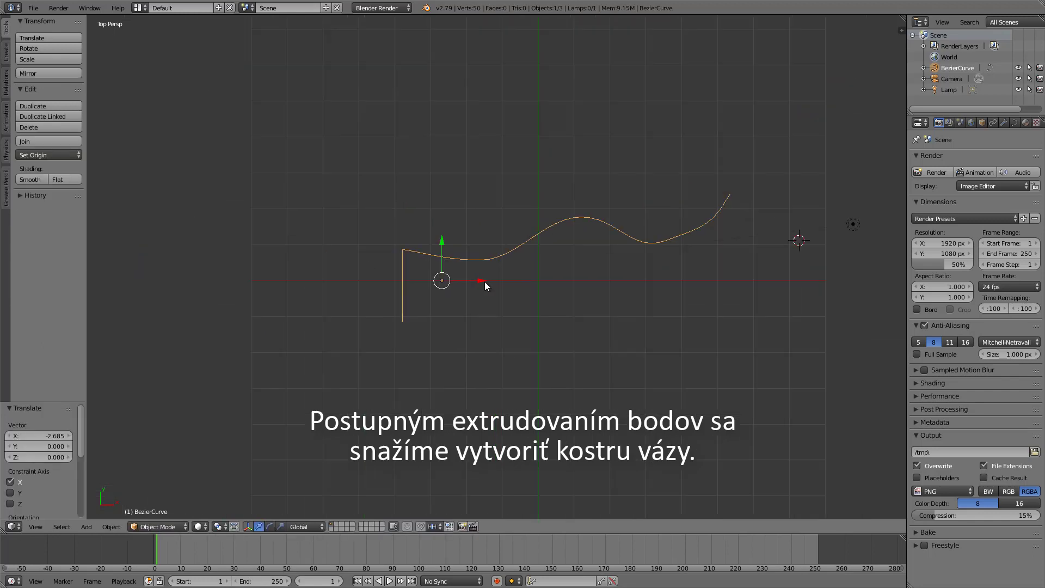
key("Tab")
scroll(603, 233, "up", 2)
key("Tab")
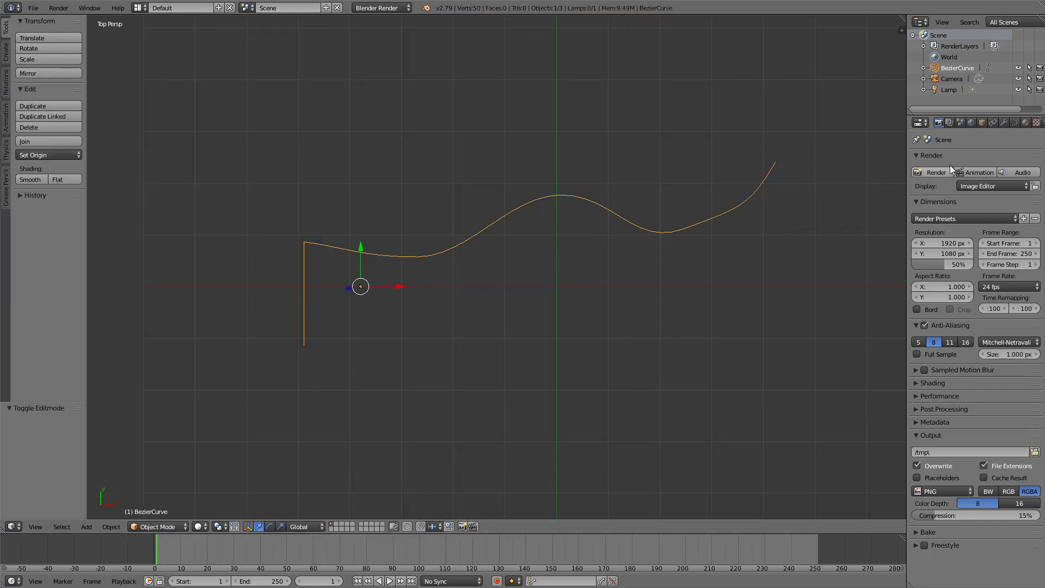
Add a Screw modifier to the profile curve.
left_click(1004, 123)
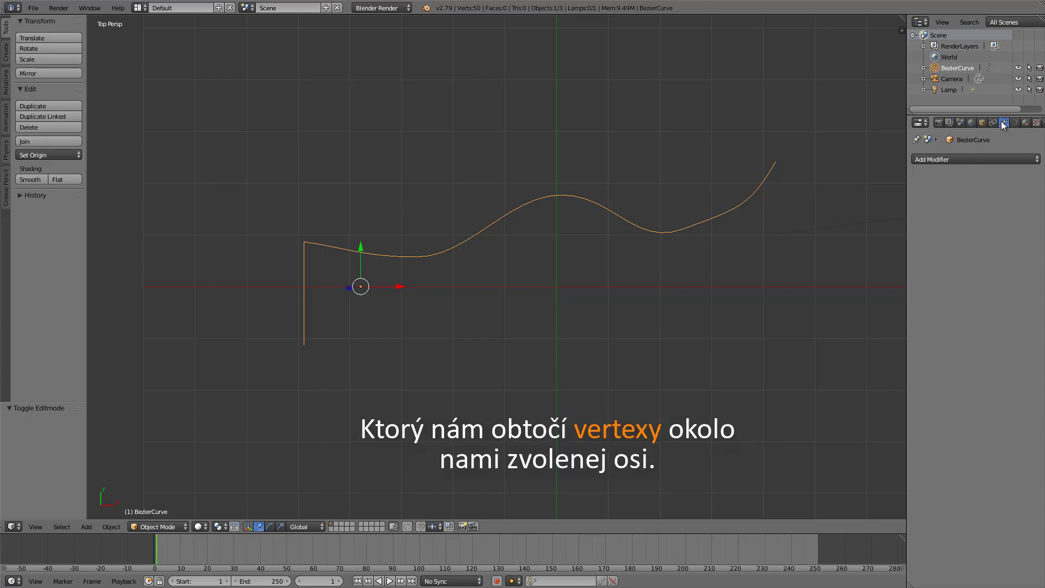
left_click(964, 159)
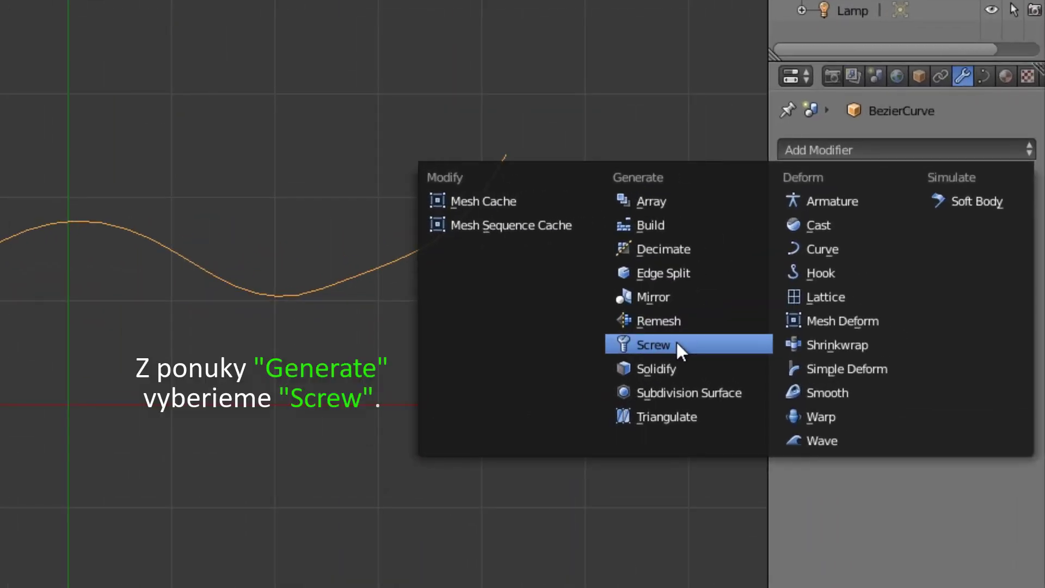
left_click(677, 344)
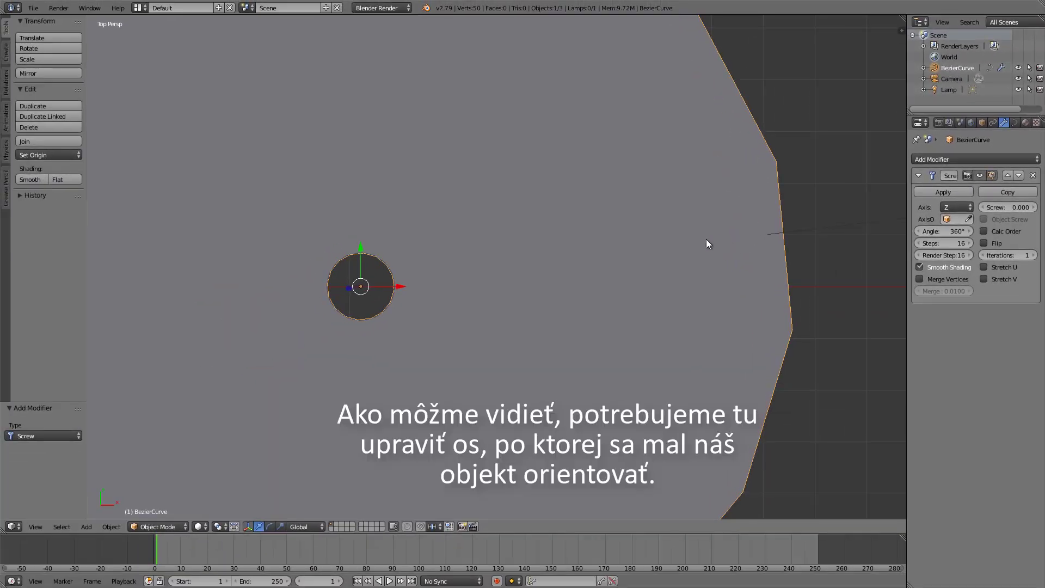
Set the Screw modifier's axis to X, trying Y first.
left_click(957, 207)
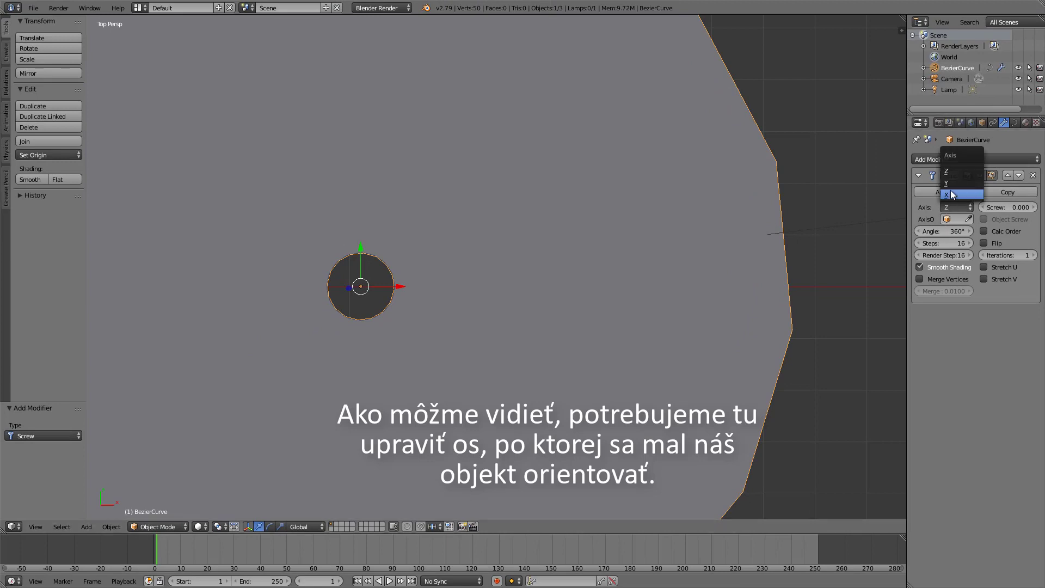
left_click(953, 190)
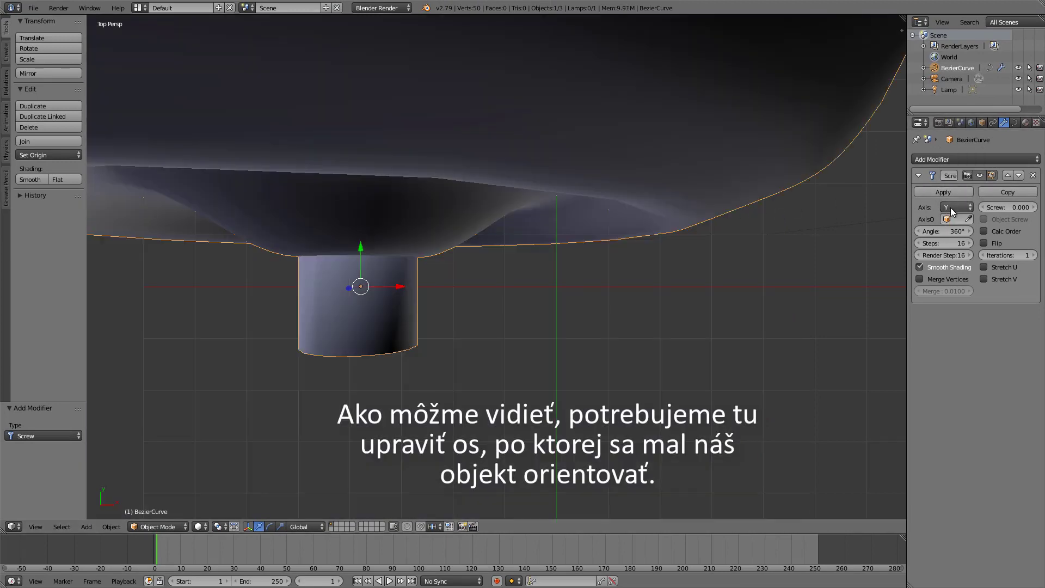
left_click(951, 207)
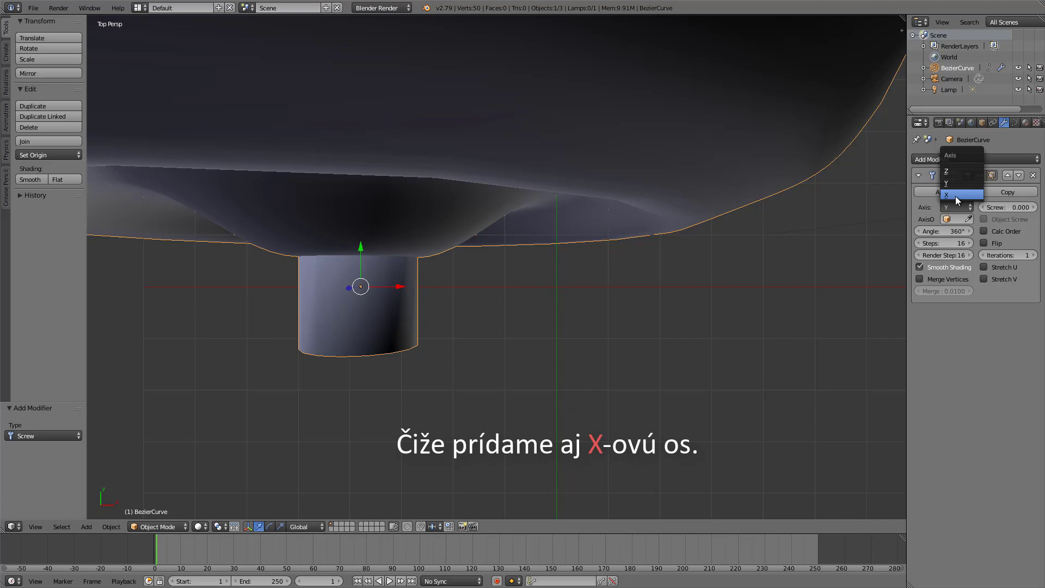
left_click(955, 194)
Rotate the vase about -85° around the global Y axis to stand it upright.
middle_click_drag(770, 232, 751, 140)
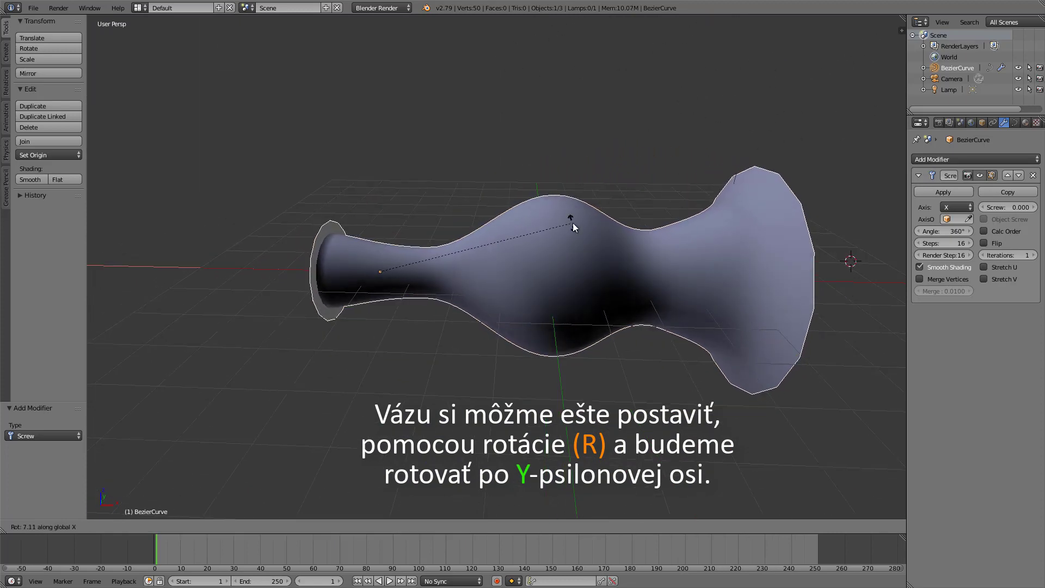
key("y")
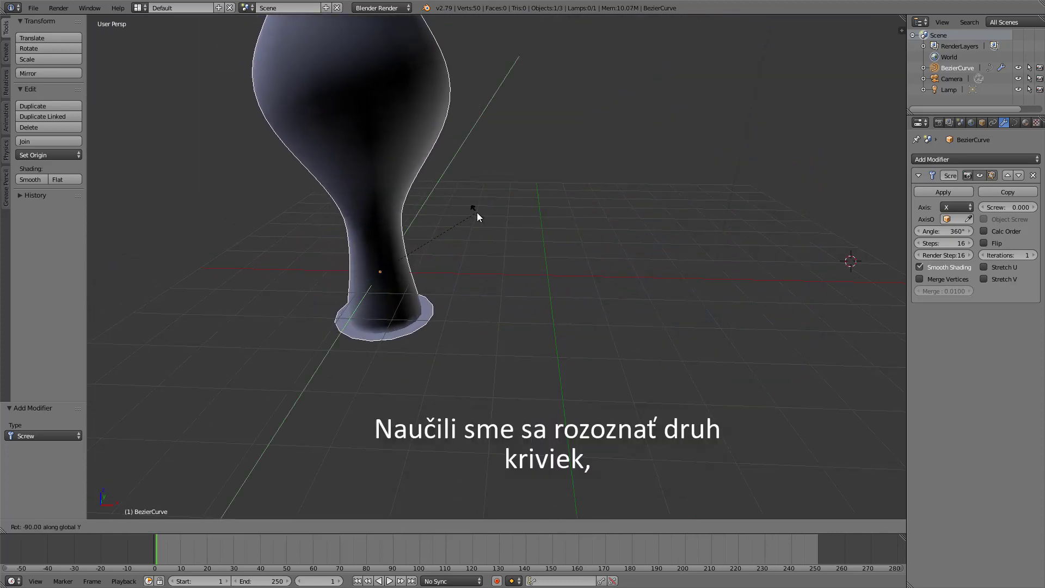
left_click(490, 214)
scroll(490, 214, "down", 4)
scroll(505, 206, "up", 4)
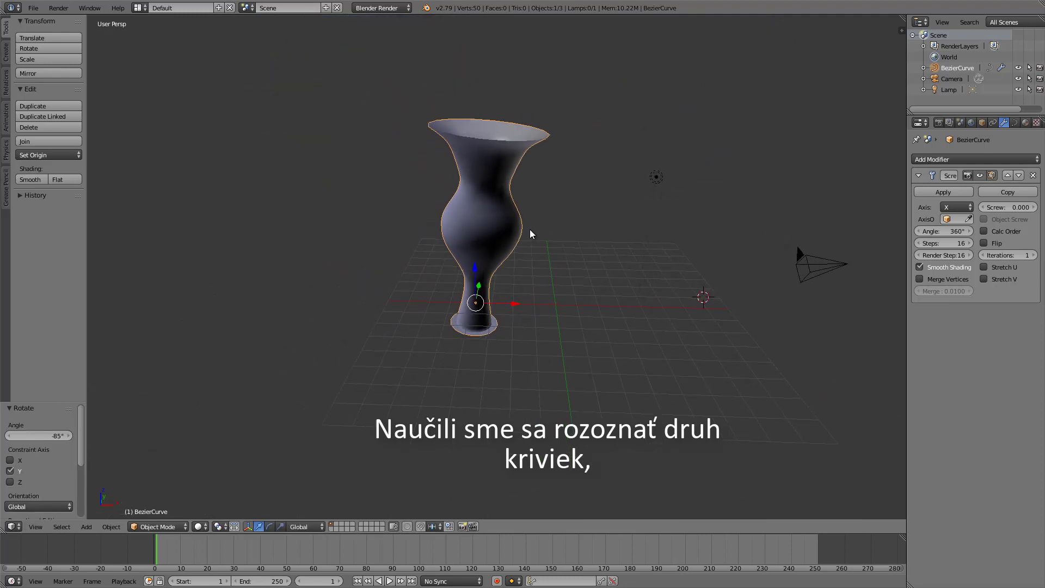
Rotate the vase about -3.36° in the current view to straighten it.
key("r")
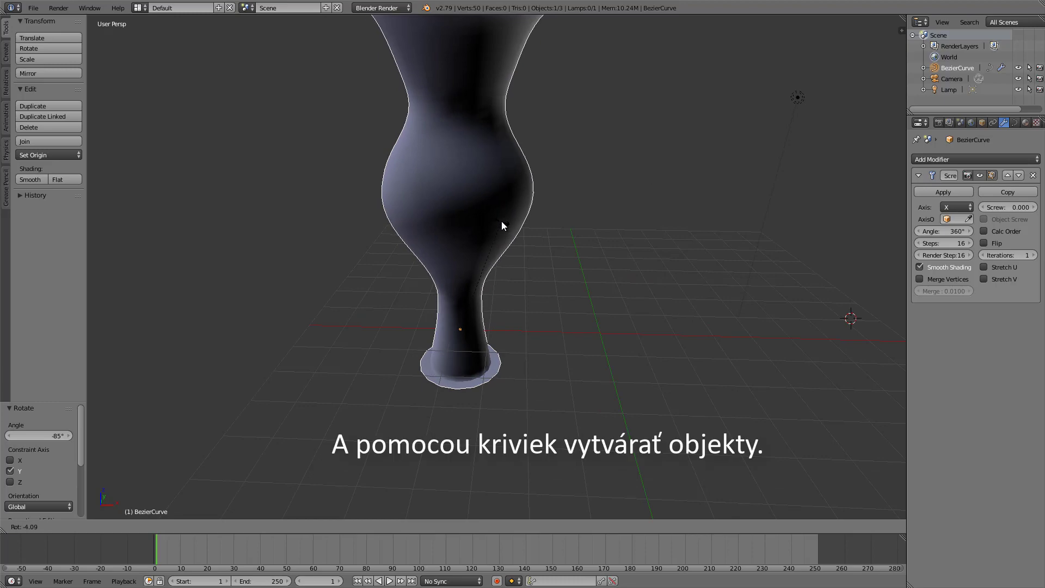
left_click(553, 228)
scroll(501, 178, "down", 3)
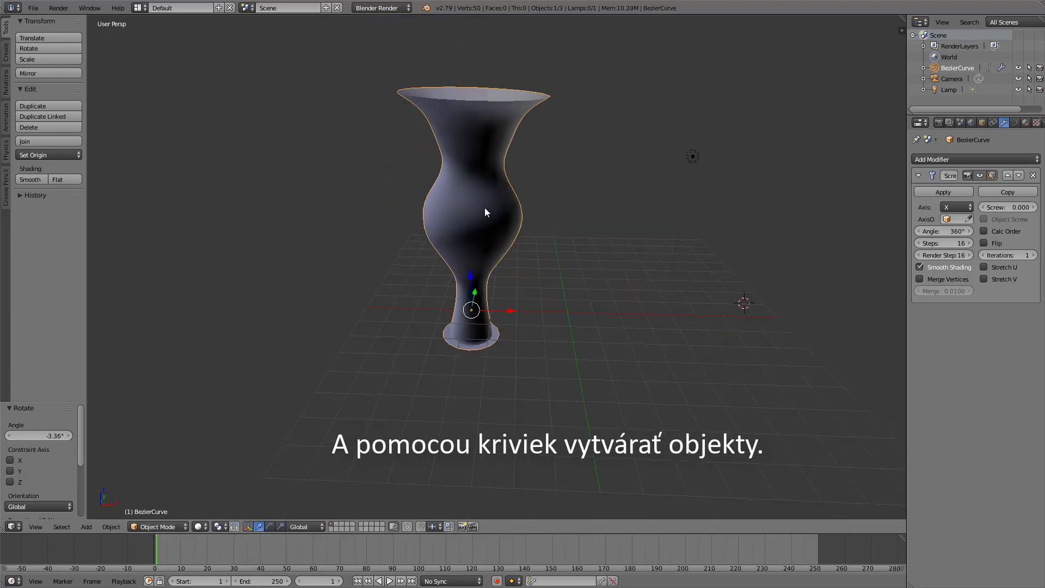